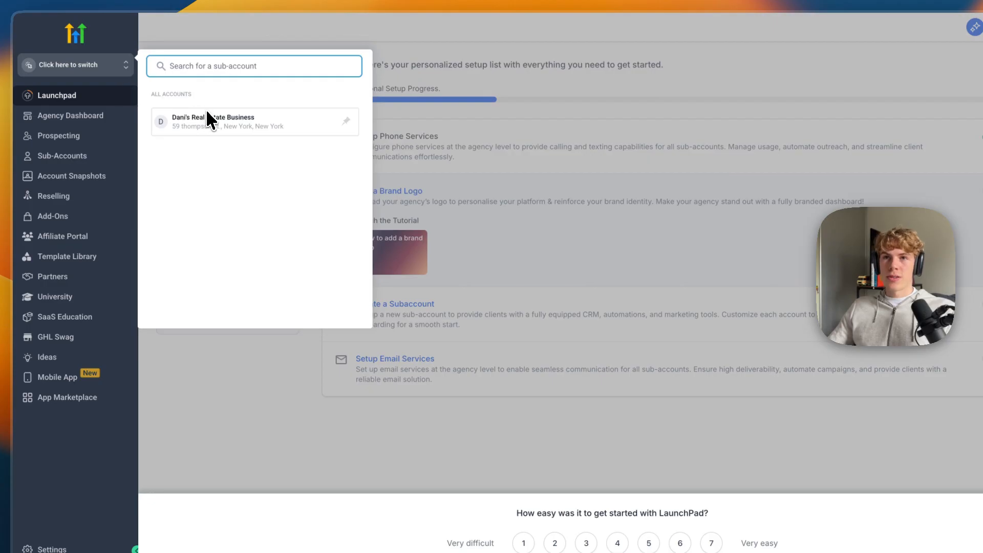
- Open the real estate sub-account's Domains & URL Redirects settings and start connecting a domain for Funnel/Website/Store/Blog/Webinar
{"action": "left_click", "coordinate": [206, 117]}
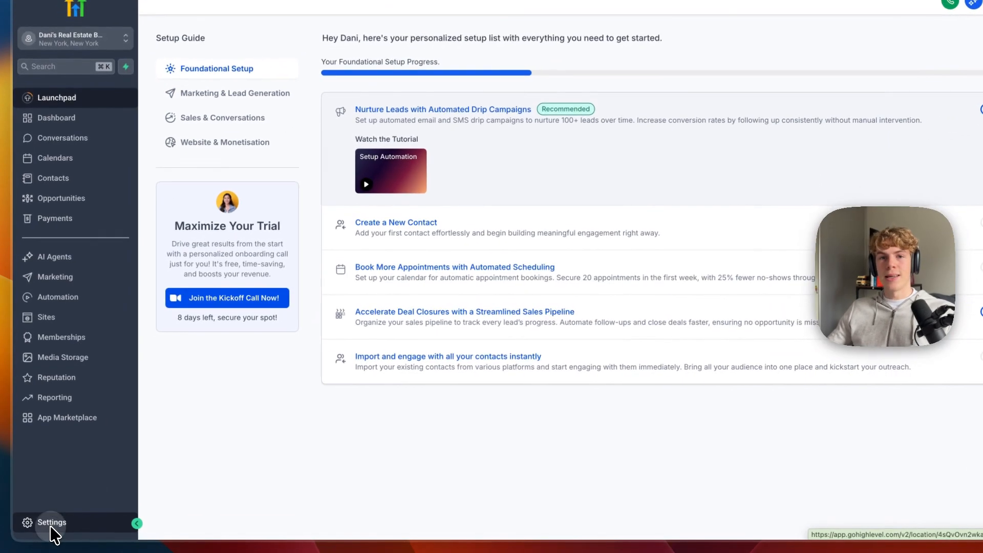
{"action": "left_click", "coordinate": [47, 508]}
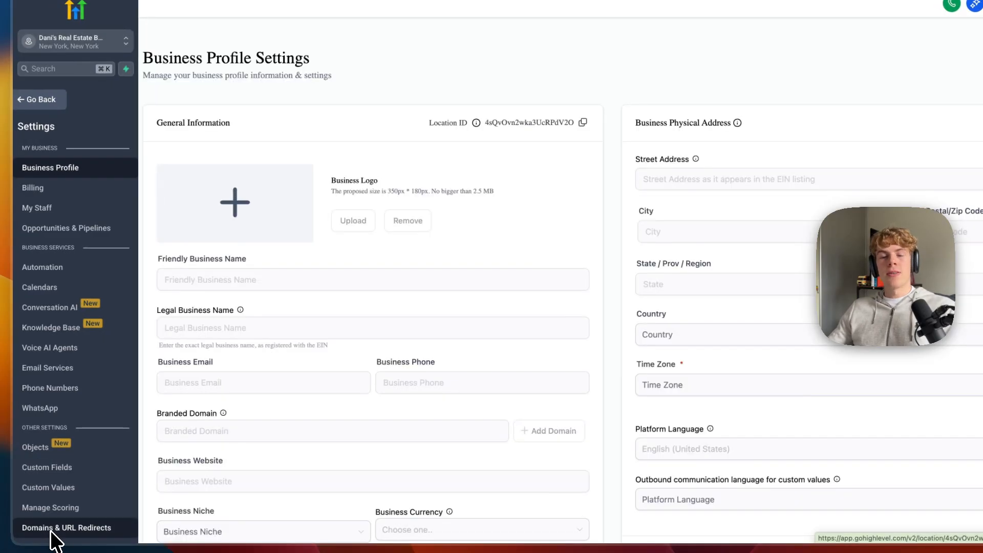
{"action": "left_click", "coordinate": [53, 528]}
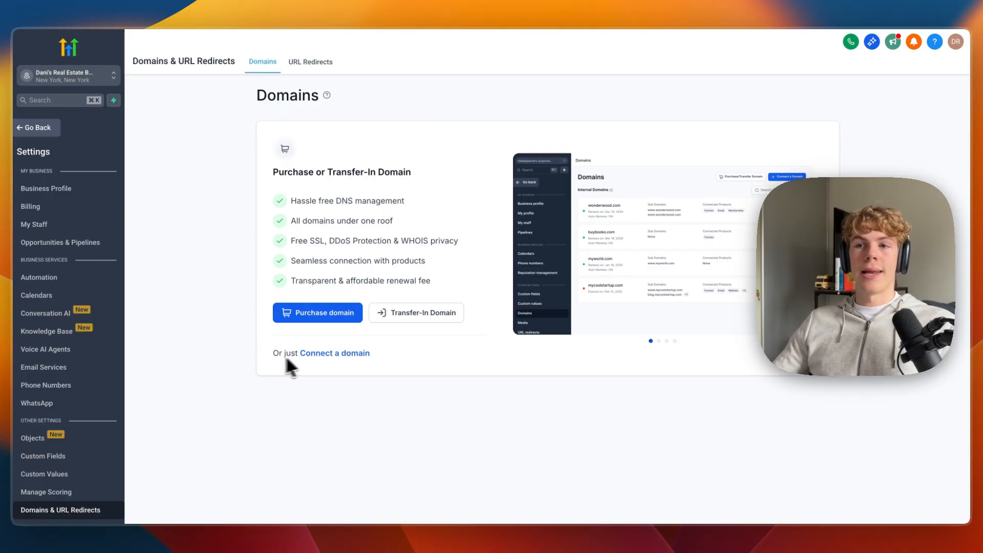
{"action": "left_click", "coordinate": [335, 353]}
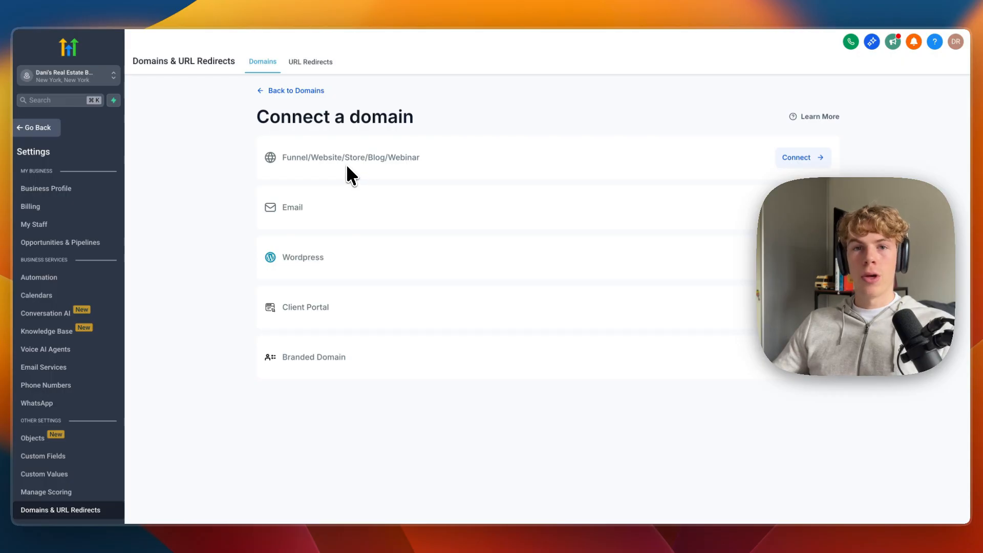
{"action": "left_click", "coordinate": [797, 157]}
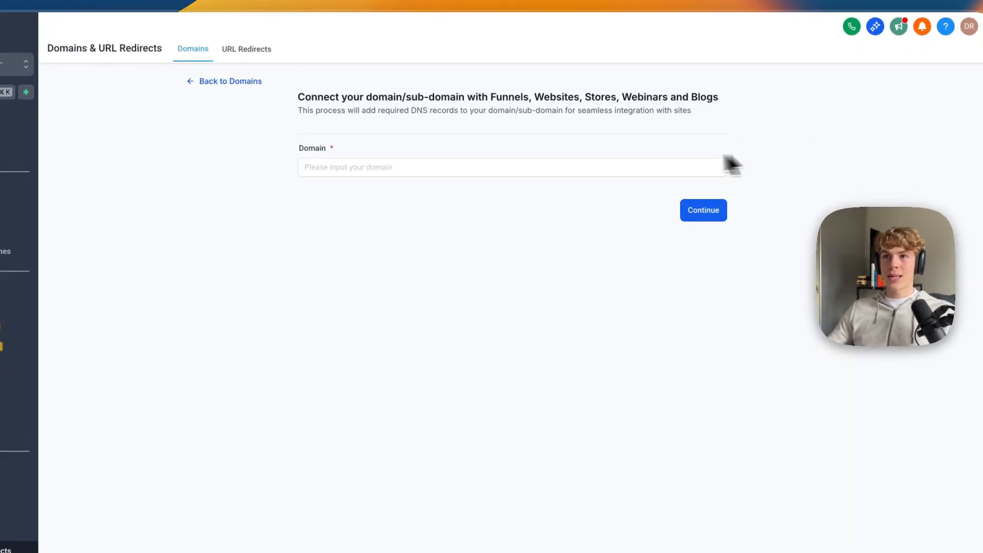
- Enter danistutorials.online as the domain and continue to its manual DNS records, keeping the recommended www redirect enabled
{"action": "left_click", "coordinate": [516, 166]}
{"action": "type", "text": "danis"}
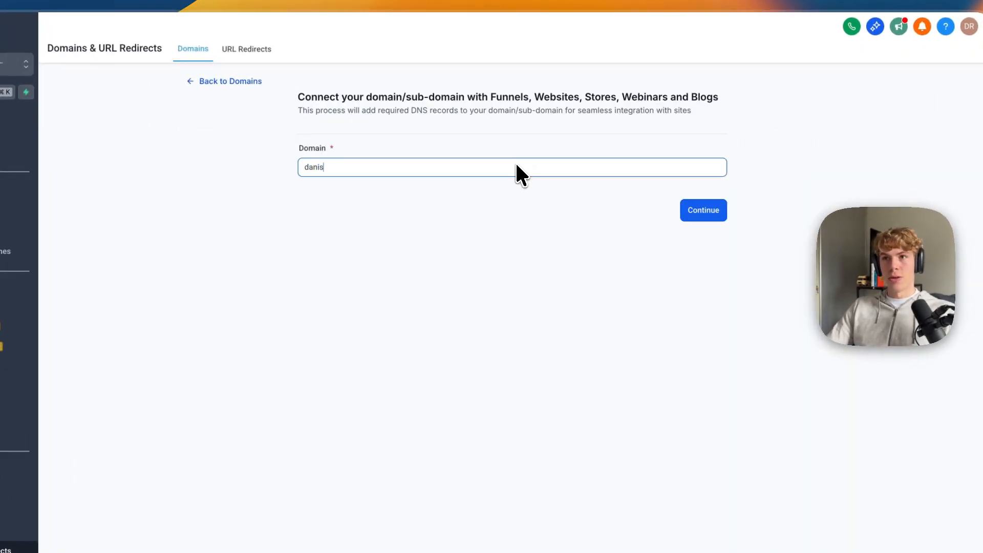
{"action": "type", "text": "tutorials.o"}
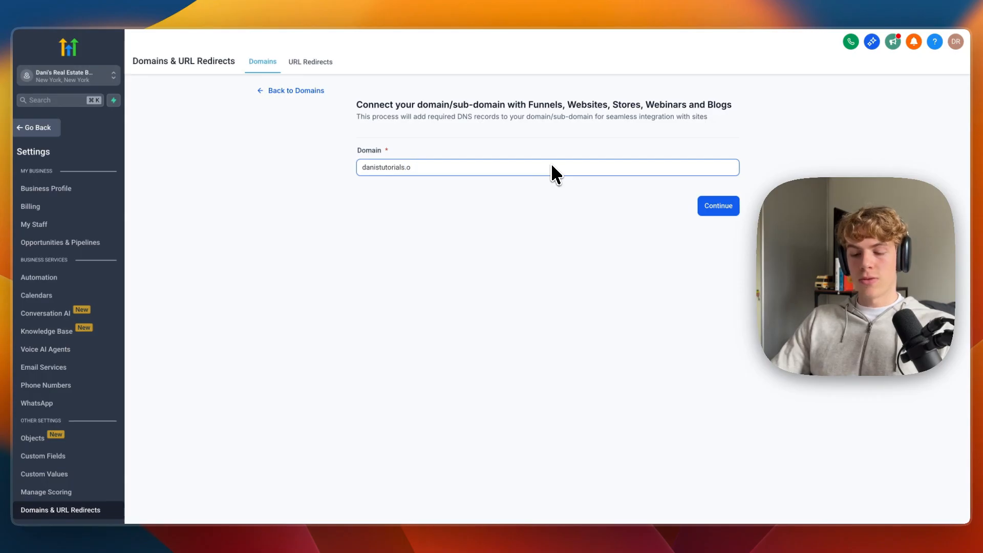
{"action": "type", "text": "nline"}
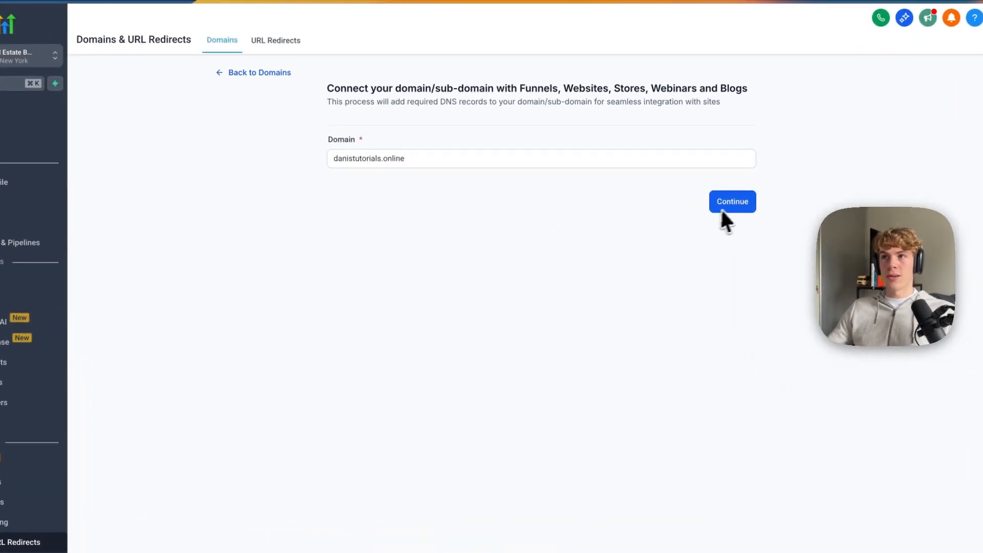
{"action": "left_click", "coordinate": [722, 209]}
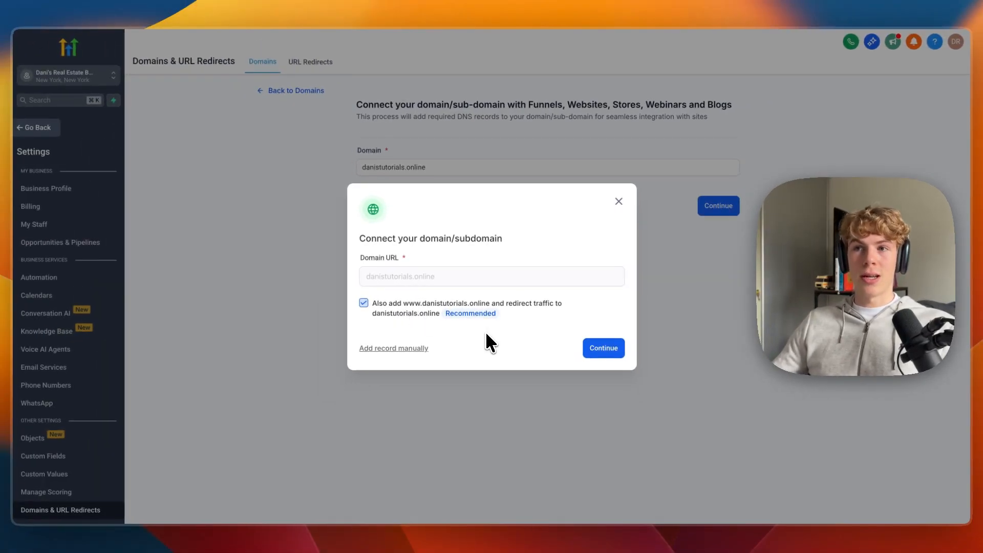
{"action": "left_click", "coordinate": [603, 347]}
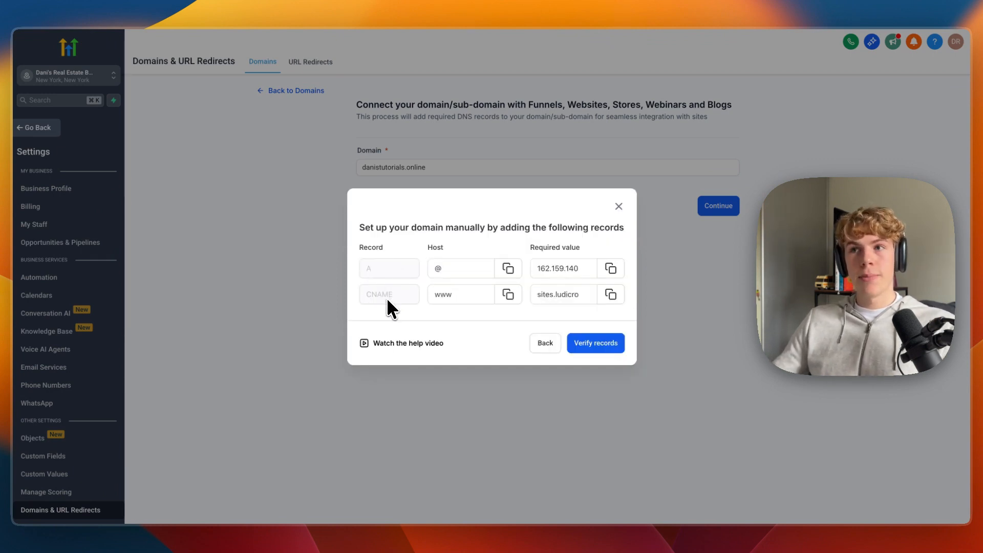
- Copy the A record's required value and open the Advanced DNS settings of danistutorials.online in Namecheap
{"action": "left_click", "coordinate": [610, 268]}
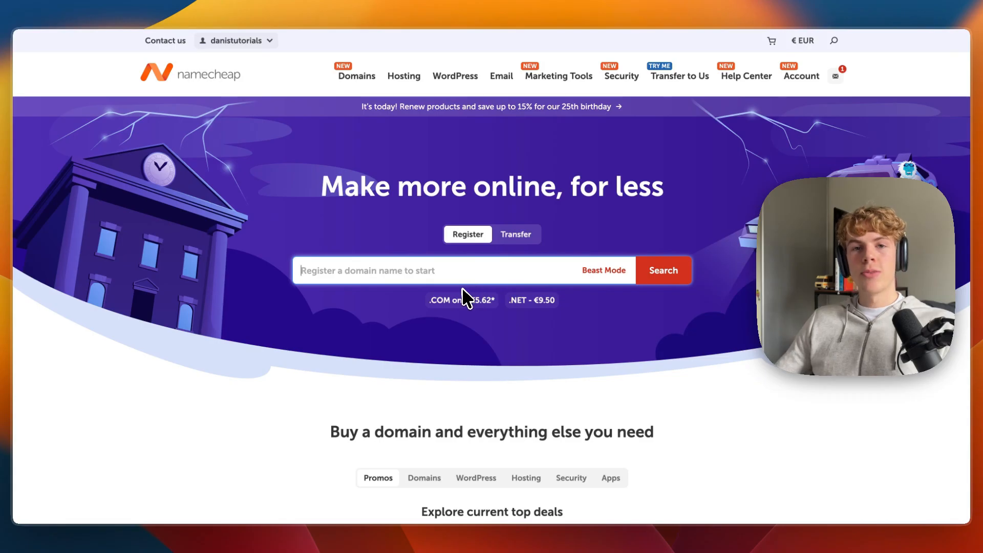
{"action": "mouse_move", "coordinate": [808, 75]}
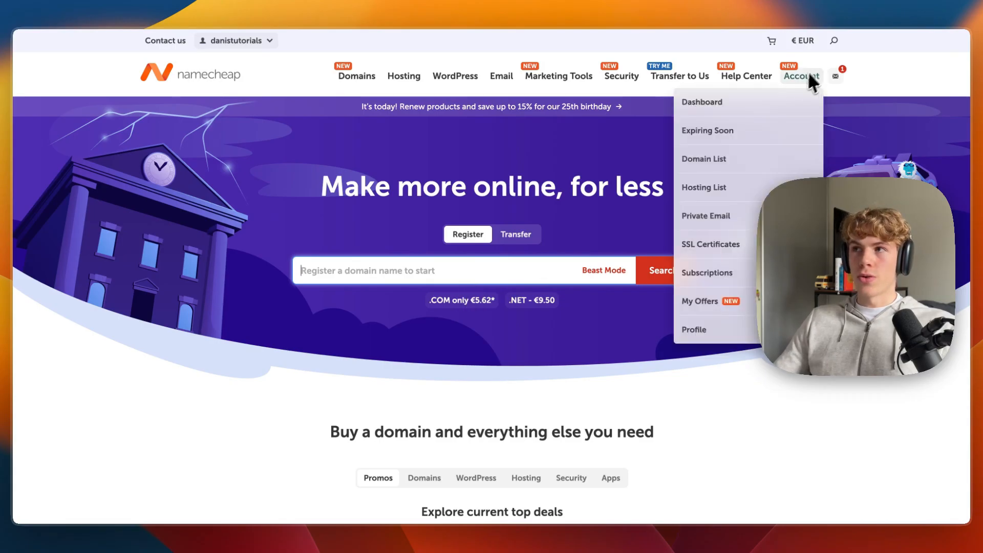
{"action": "left_click", "coordinate": [709, 101]}
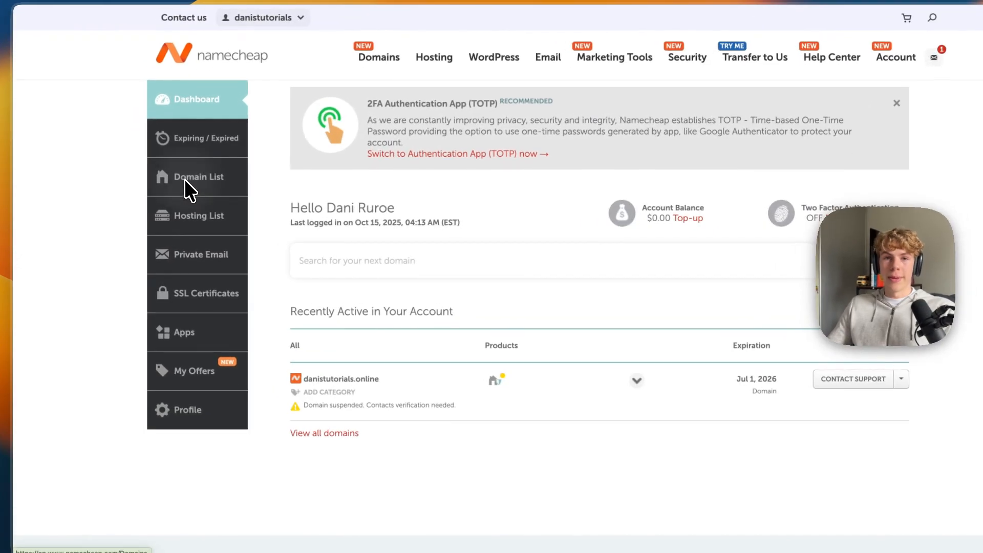
{"action": "left_click", "coordinate": [165, 186]}
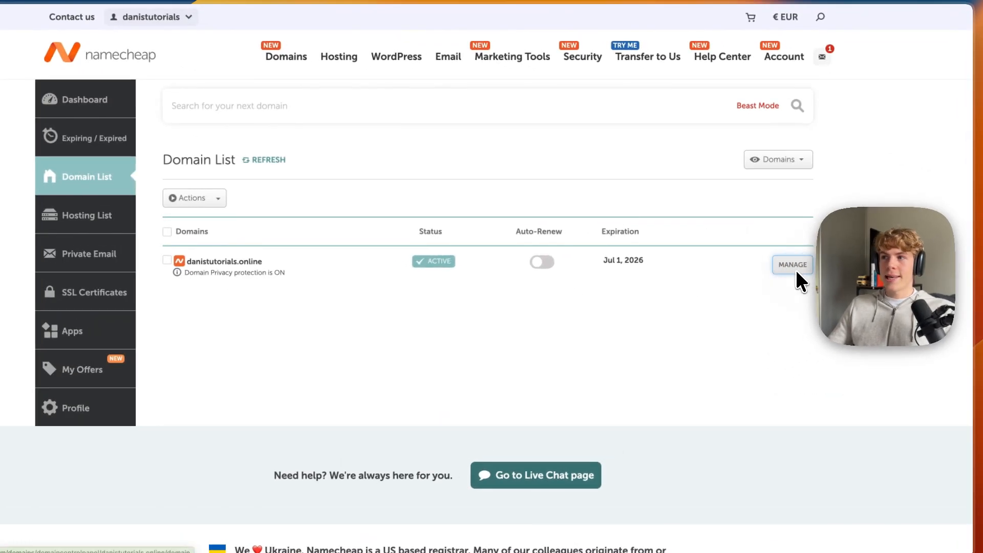
{"action": "left_click", "coordinate": [806, 264]}
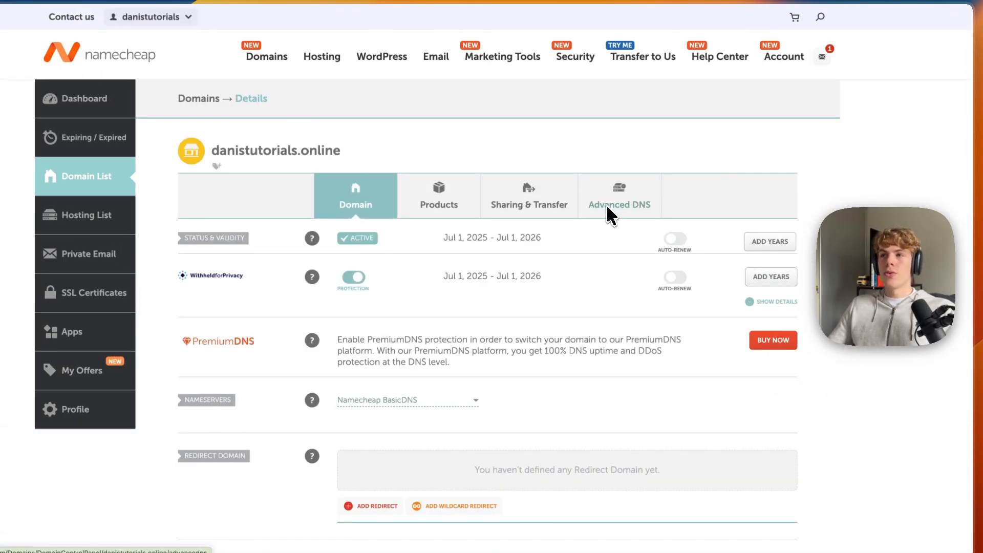
{"action": "left_click", "coordinate": [606, 204]}
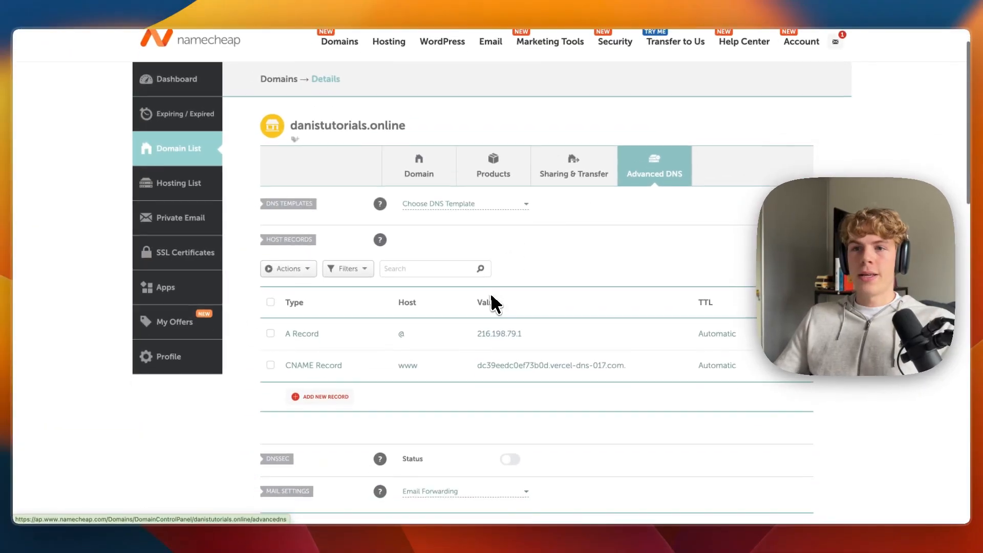
- Delete the existing A and CNAME host records of danistutorials.online
{"action": "scroll", "coordinate": [489, 300], "scroll_direction": "down", "scroll_amount": 2}
{"action": "scroll", "coordinate": [508, 342], "scroll_direction": "down", "scroll_amount": 1}
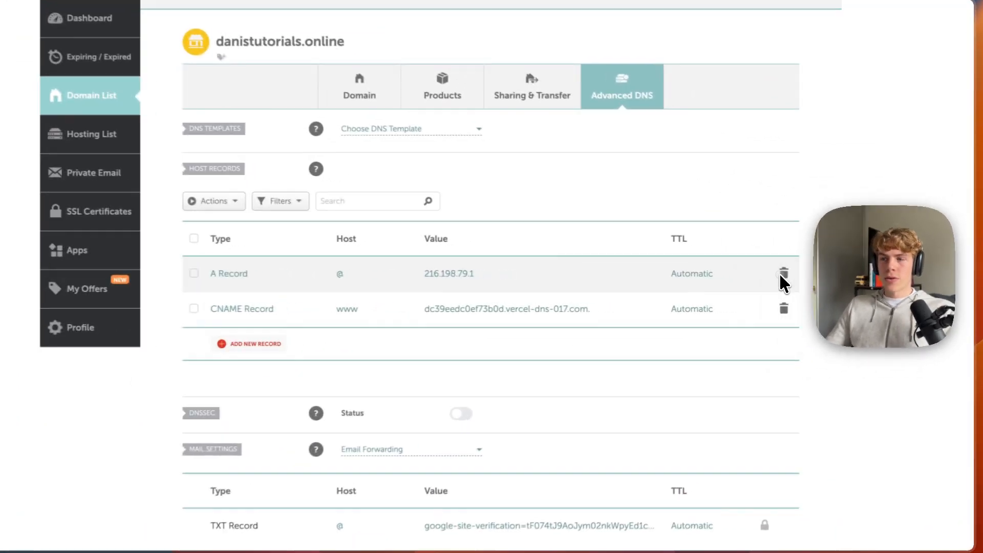
{"action": "left_click", "coordinate": [783, 273]}
{"action": "left_click", "coordinate": [730, 322]}
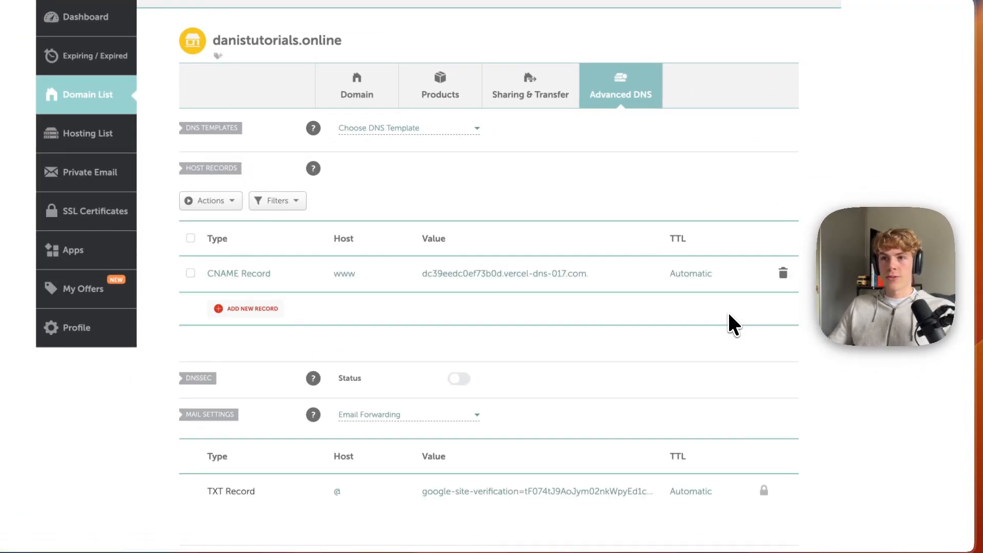
- Add and save an A Record with host @ and value 162.159.140.166
{"action": "left_click", "coordinate": [244, 308]}
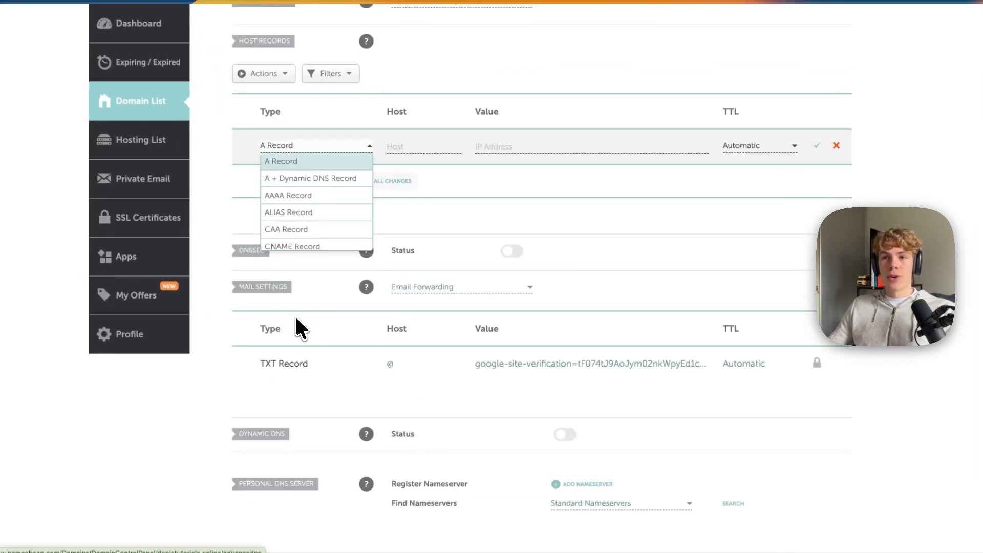
{"action": "left_click", "coordinate": [279, 161]}
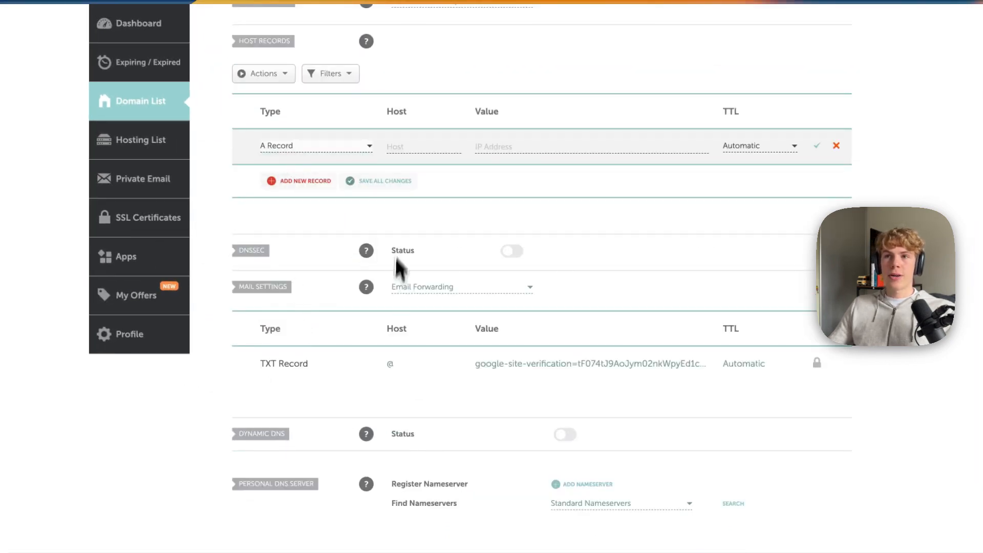
{"action": "left_click", "coordinate": [487, 148]}
{"action": "type", "text": "@"}
{"action": "left_click", "coordinate": [539, 149]}
{"action": "key", "text": "ctrl+v"}
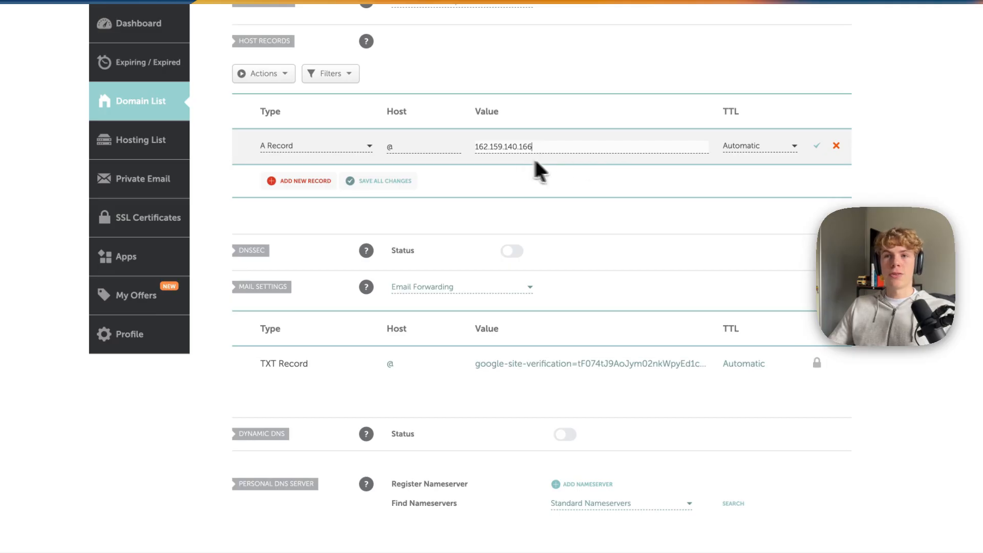
{"action": "left_click", "coordinate": [817, 146]}
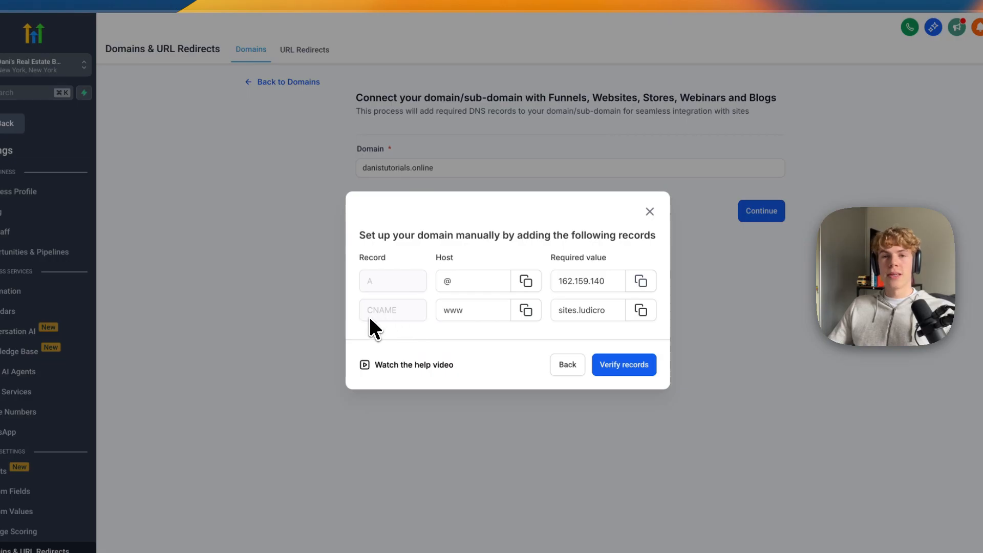
- Copy the required CNAME value from GoHighLevel and save a Namecheap CNAME Record with host www and target sites.ludicrous.cloud
{"action": "left_click", "coordinate": [640, 311]}
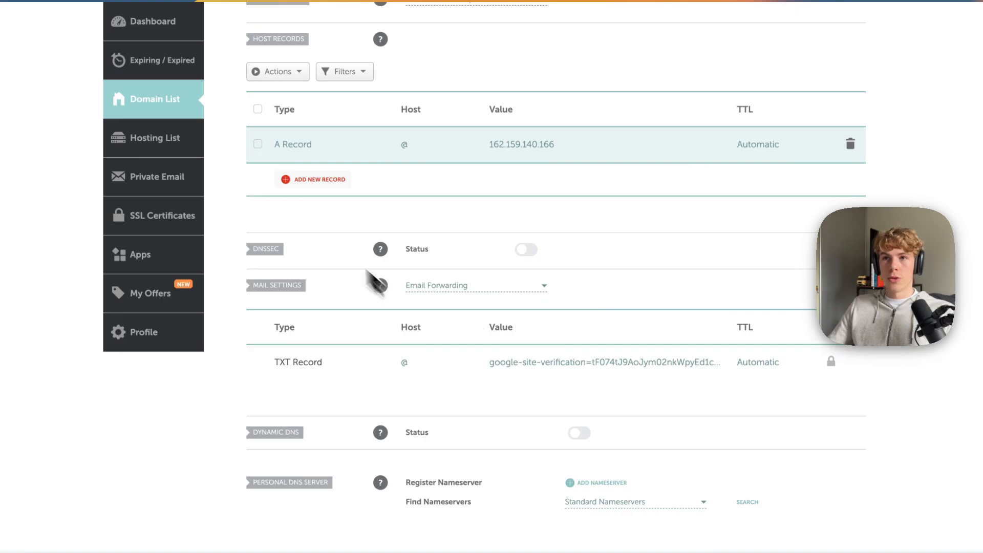
{"action": "left_click", "coordinate": [297, 180]}
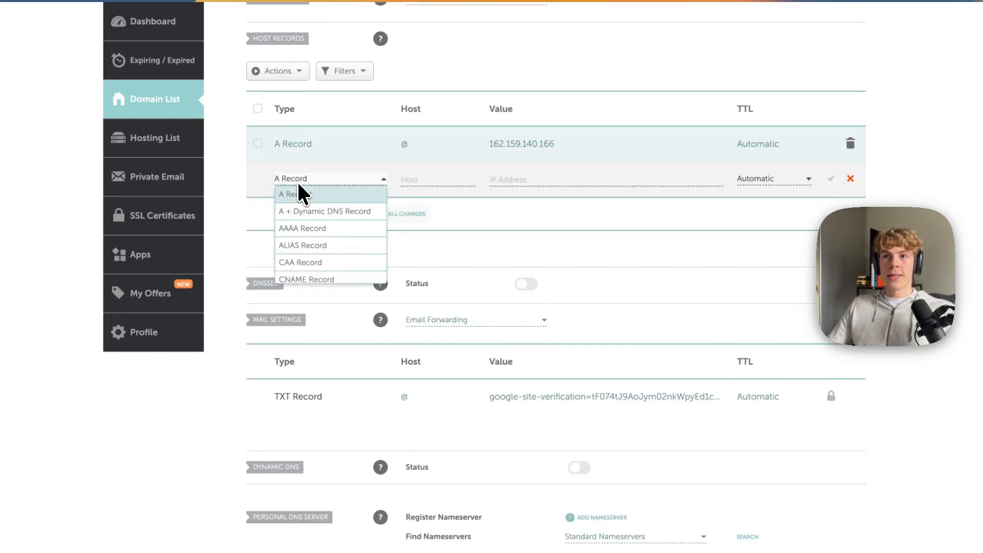
{"action": "left_click", "coordinate": [310, 276]}
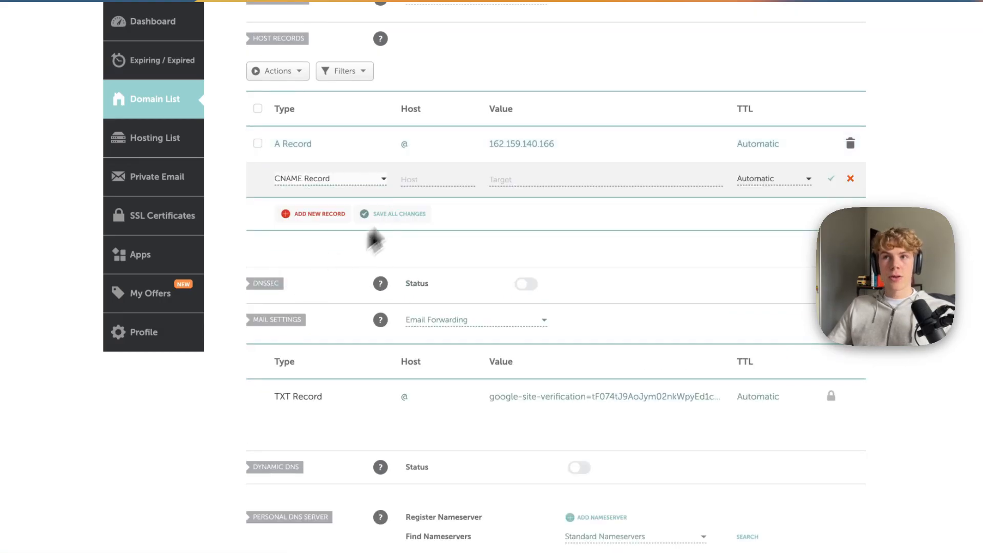
{"action": "left_click", "coordinate": [430, 180]}
{"action": "type", "text": "www"}
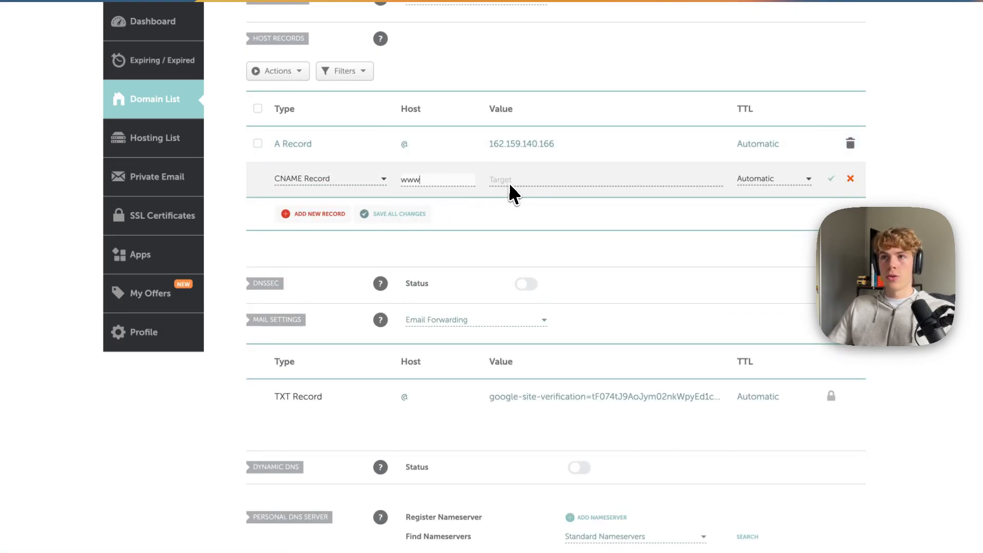
{"action": "left_click", "coordinate": [547, 181]}
{"action": "key", "text": "super+v"}
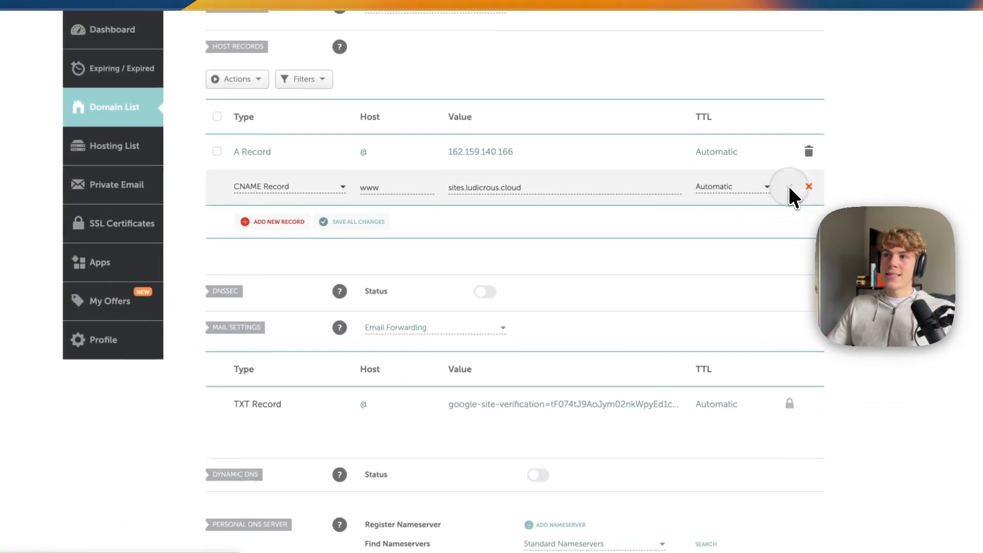
{"action": "left_click", "coordinate": [782, 188]}
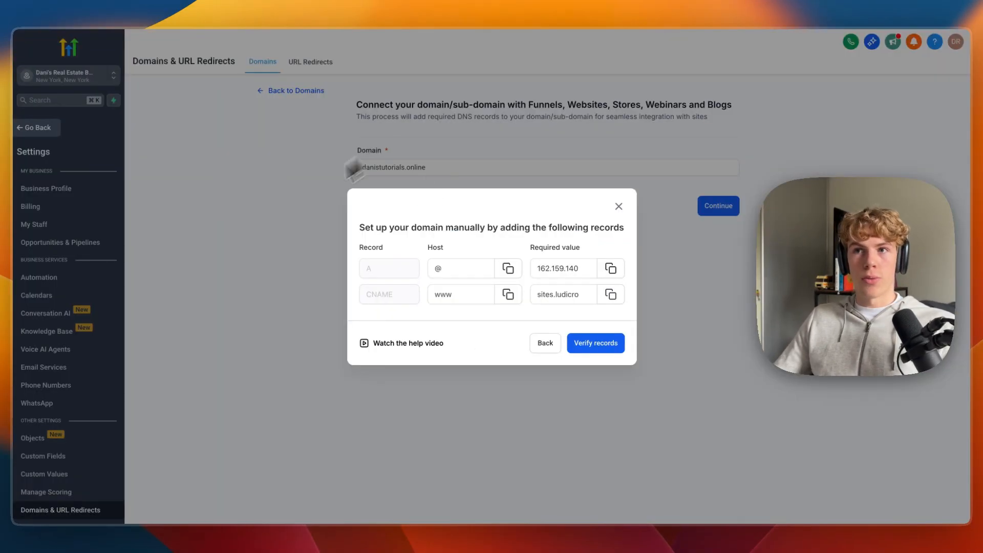
- Verify the domain's DNS records in GoHighLevel, dismiss the error notice and run the verification again
{"action": "left_click", "coordinate": [604, 344]}
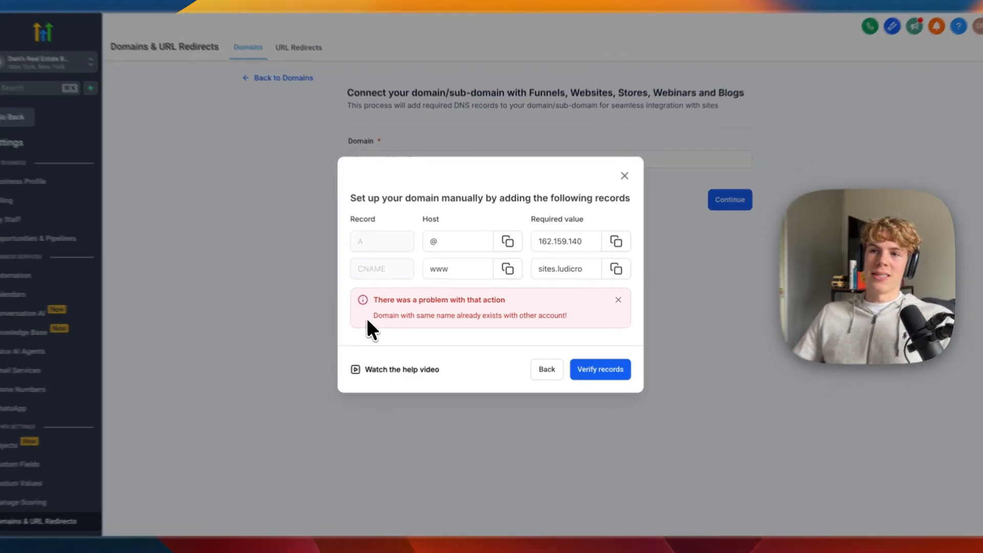
{"action": "left_click_drag", "start_coordinate": [368, 316], "coordinate": [427, 317]}
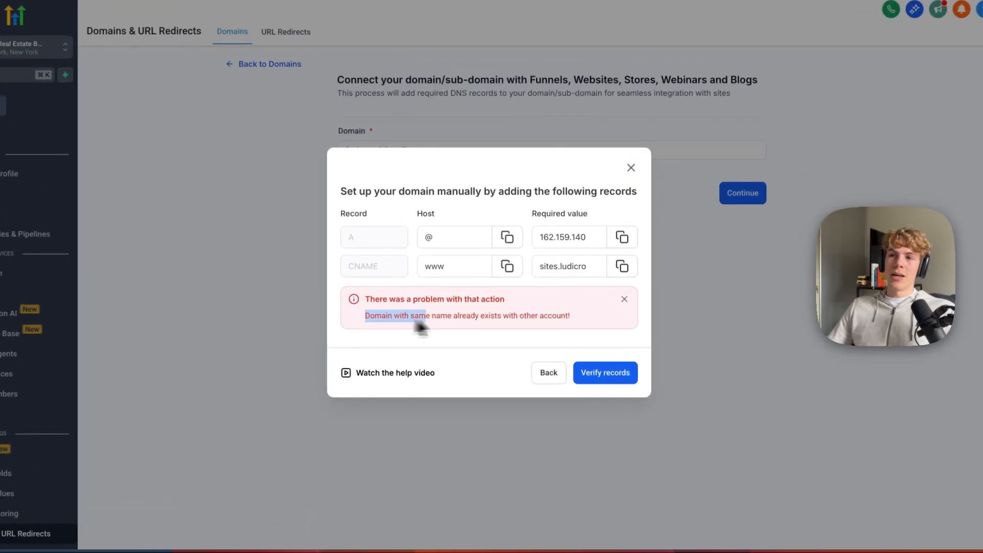
{"action": "left_click", "coordinate": [550, 330]}
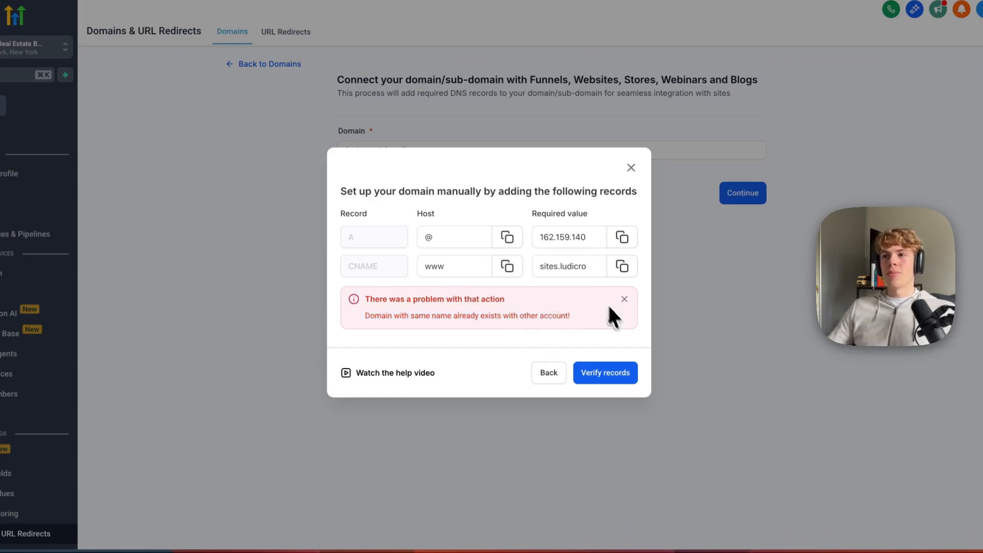
{"action": "left_click", "coordinate": [623, 300]}
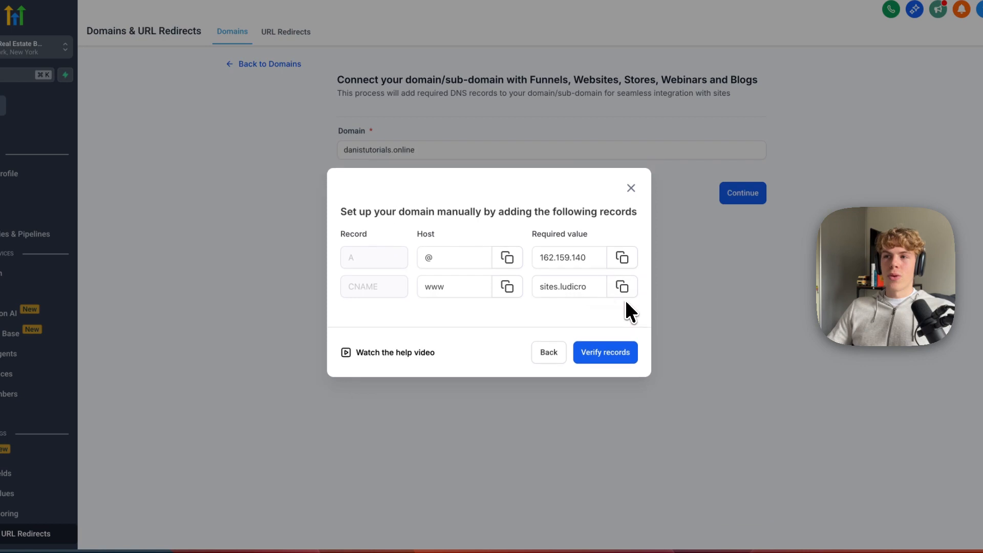
{"action": "left_click", "coordinate": [596, 350]}
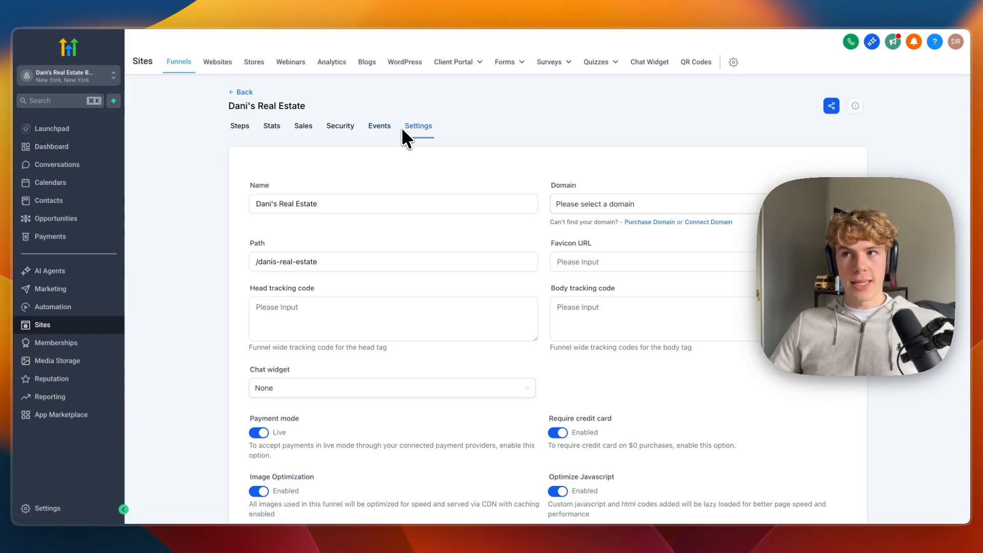
- Open the list of available domains in the real estate funnel's settings
{"action": "left_click", "coordinate": [609, 198]}
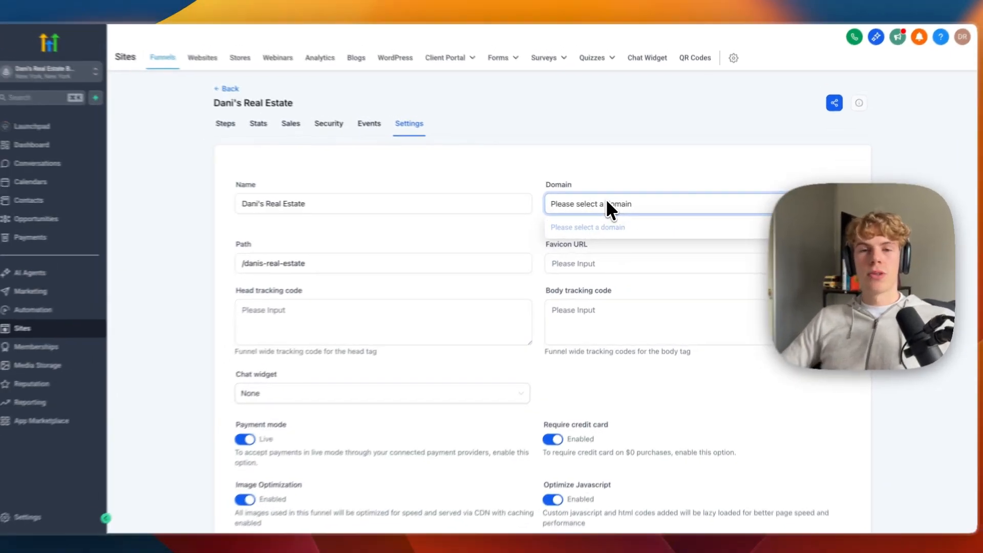